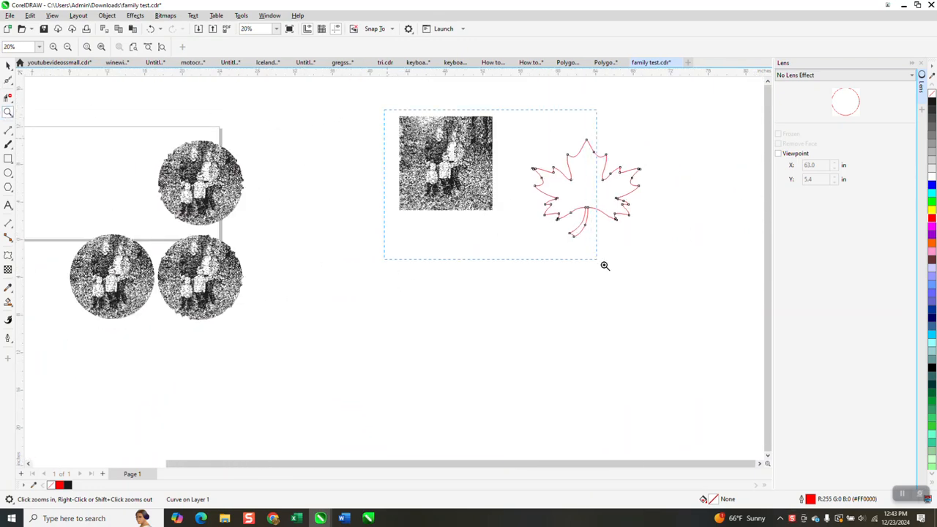
Move the red maple leaf outline onto the square family photo, centred roughly over the four people.
drag(594, 257, 594, 257)
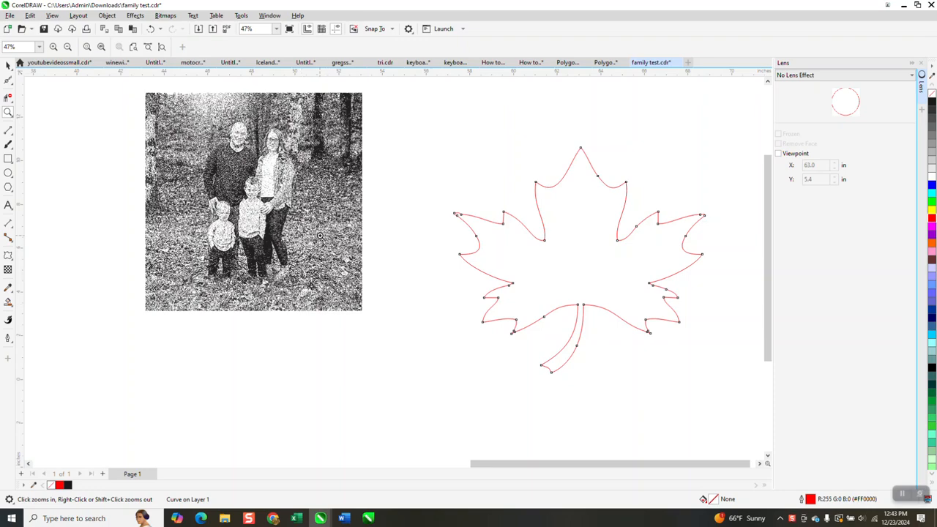
scroll(352, 267, up, 3)
scroll(360, 269, down, 4)
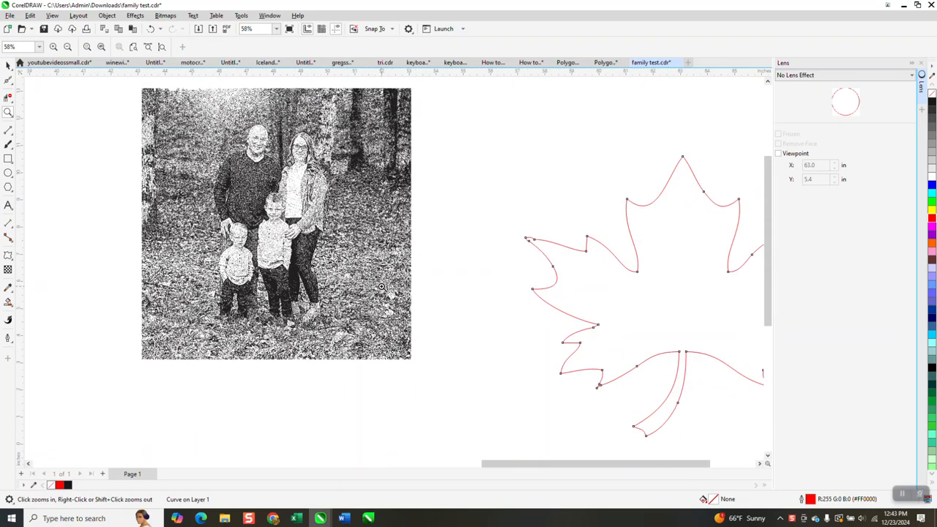
click(7, 63)
drag(622, 266, 218, 189)
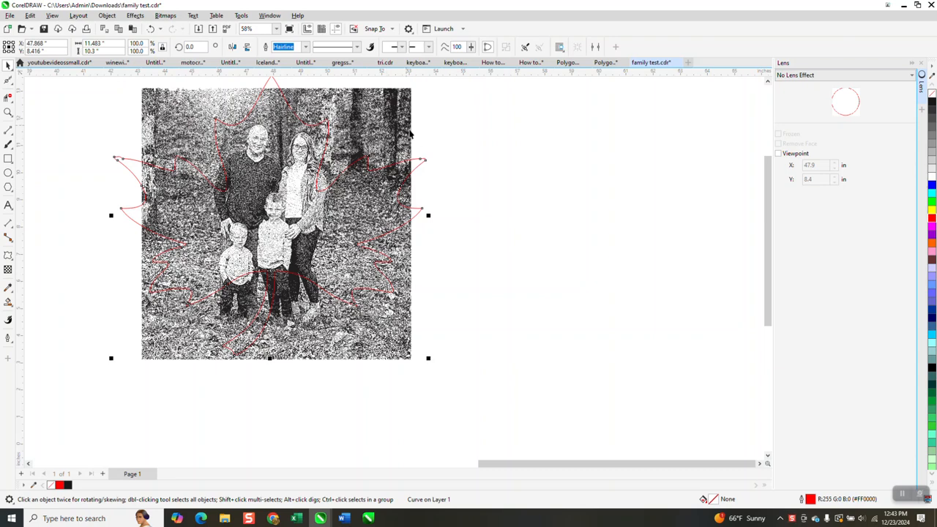
Duplicate the photo together with its leaf outline and place the copy 15 in to the right of the originals.
scroll(399, 199, down, 3)
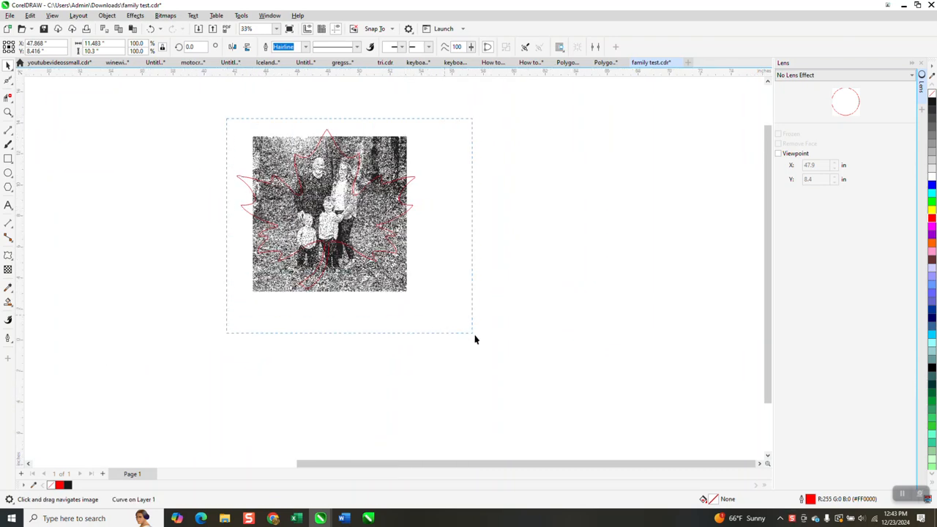
drag(474, 339, 471, 343)
key(ctrl+d)
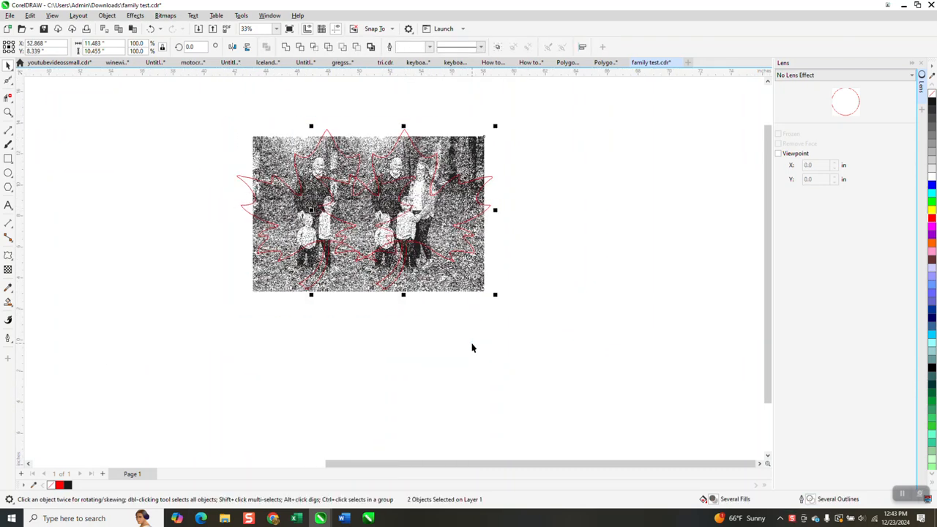
click(528, 329)
Apply a uniform transparency of 60 to the duplicated photo.
click(505, 290)
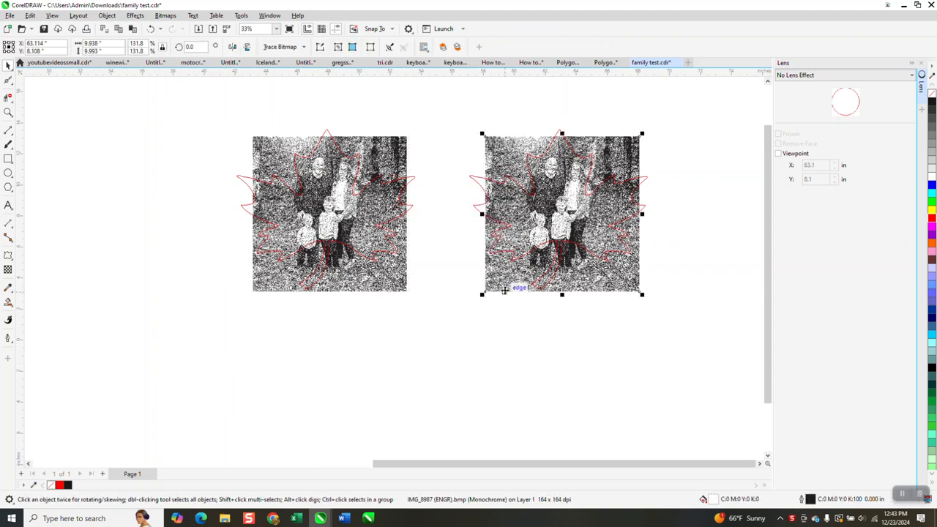
click(8, 270)
drag(543, 307, 554, 308)
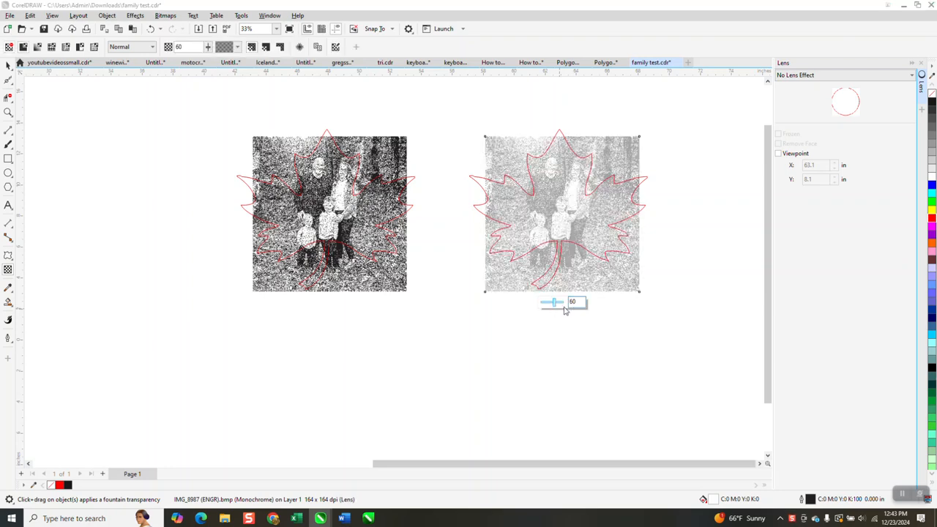
Reshape the leaf on the faded photo by moving its two upper inner notch nodes outward, away from the couple.
click(8, 112)
click(588, 258)
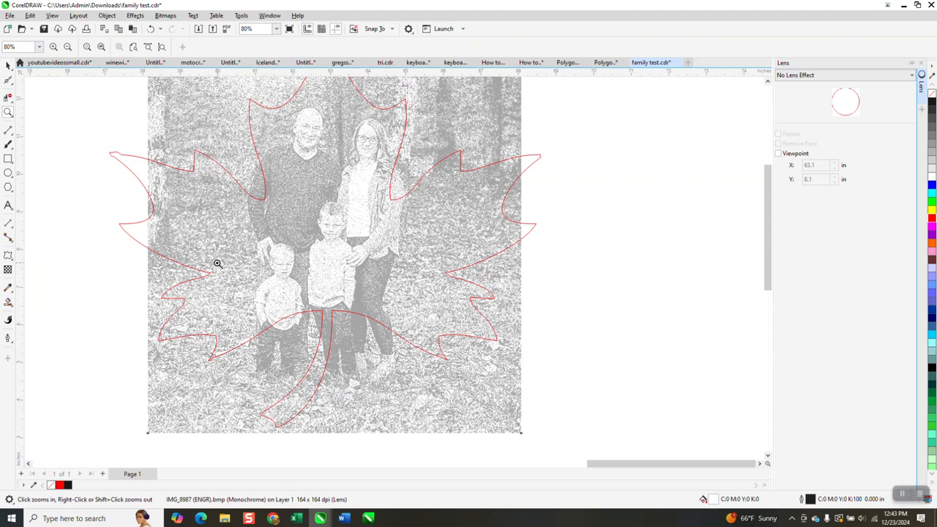
click(8, 80)
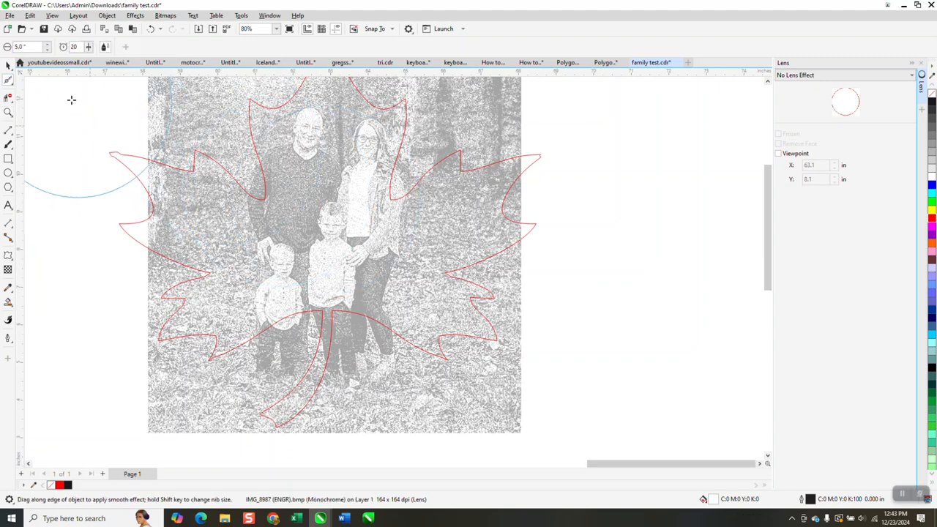
click(11, 84)
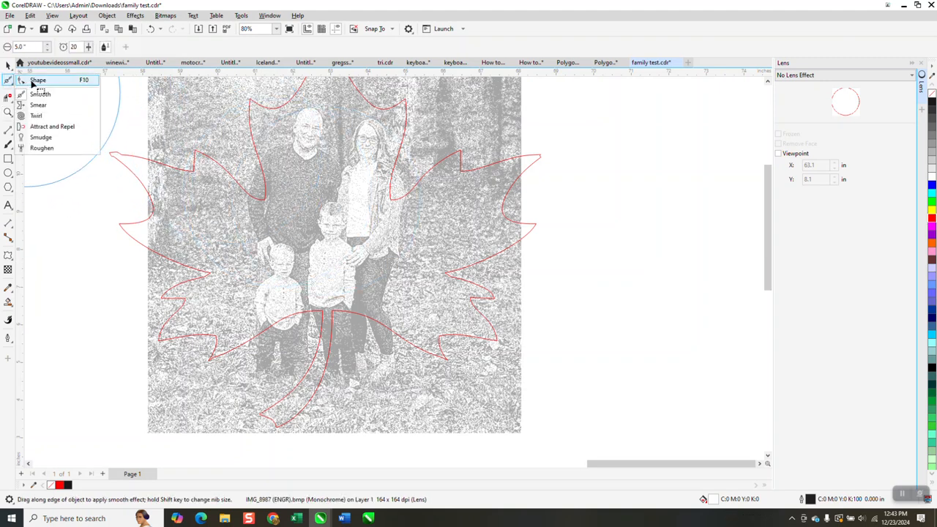
click(34, 82)
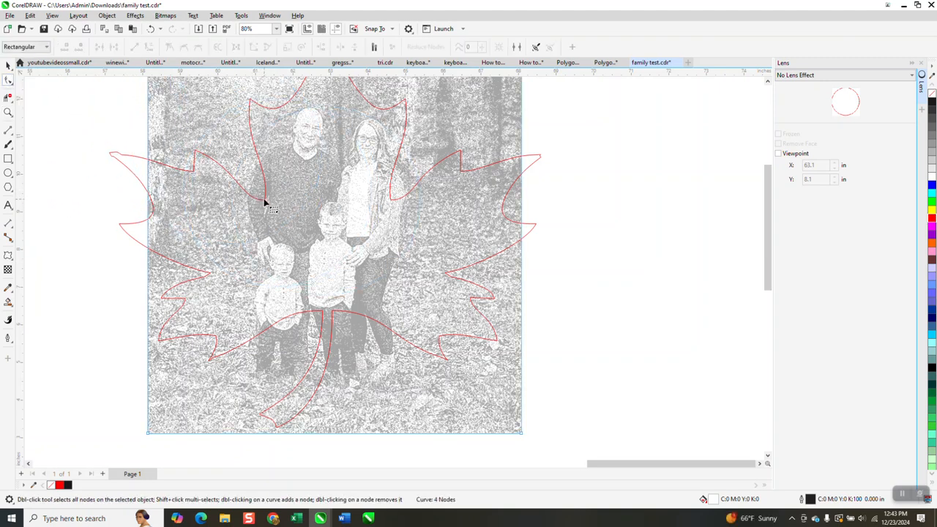
click(264, 204)
drag(268, 202, 254, 196)
drag(393, 203, 418, 246)
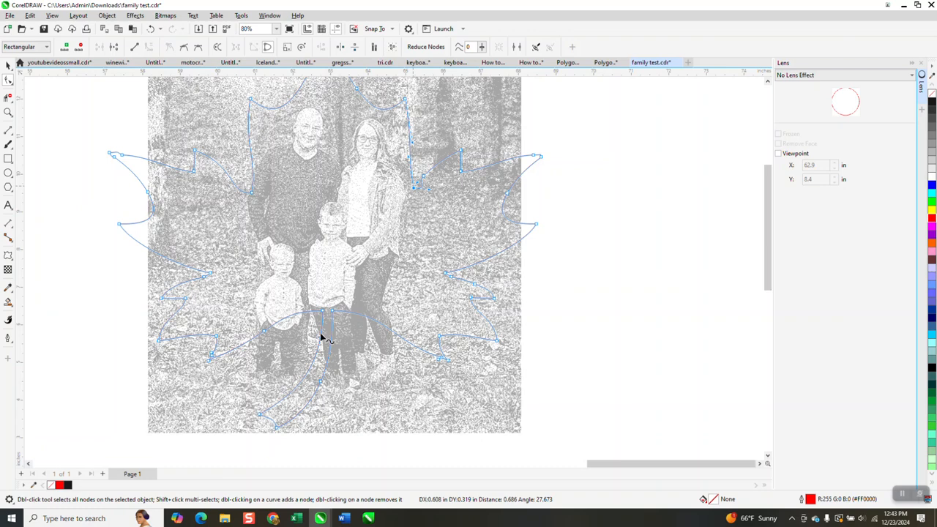
Shift both nodes at the top of the leaf's stem down and left, and delete the extra node on the stem's right side.
drag(323, 311, 284, 338)
drag(335, 314, 351, 395)
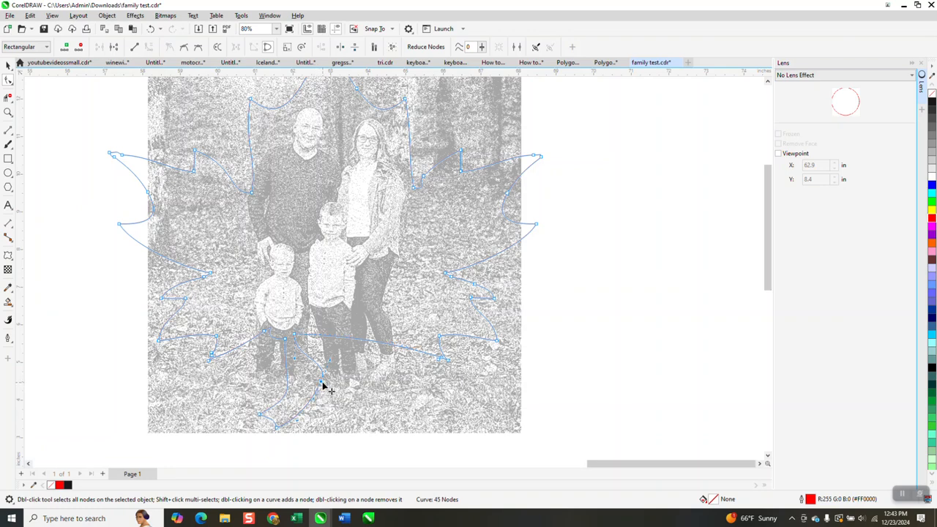
double_click(322, 384)
click(7, 66)
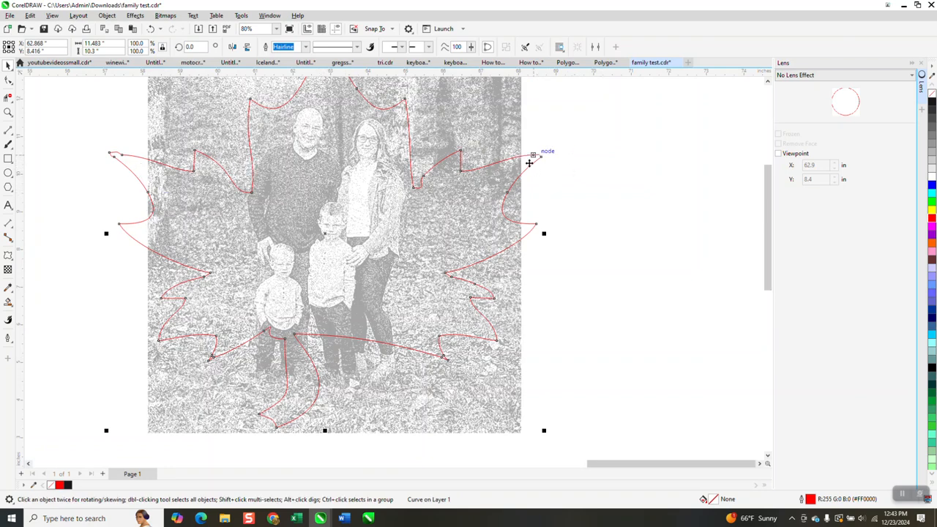
Move the unedited leaf outline from the dark photo to the empty area right of the faded photo.
scroll(516, 170, down, 1)
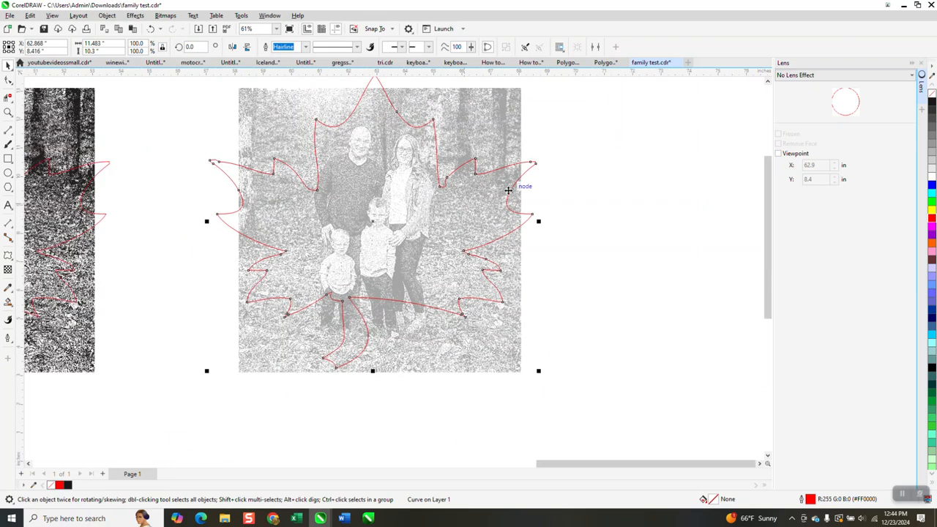
scroll(434, 239, down, 2)
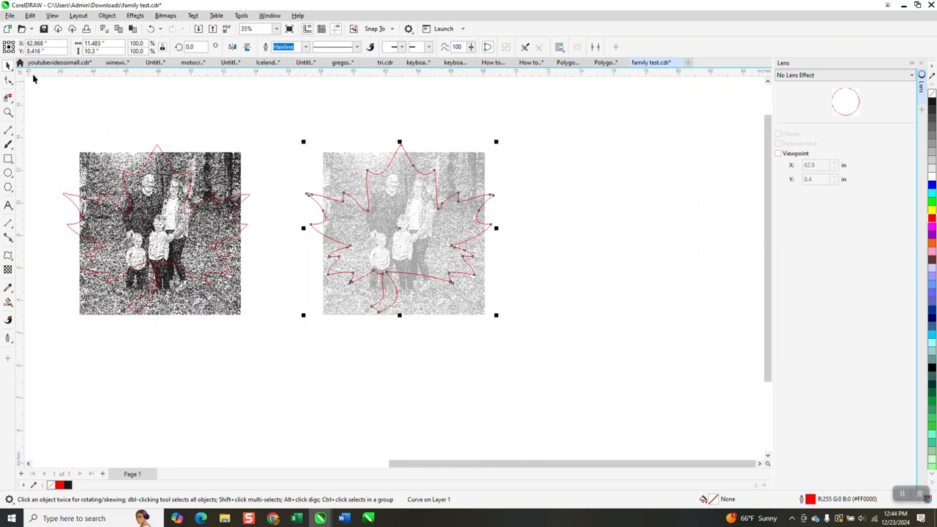
click(378, 83)
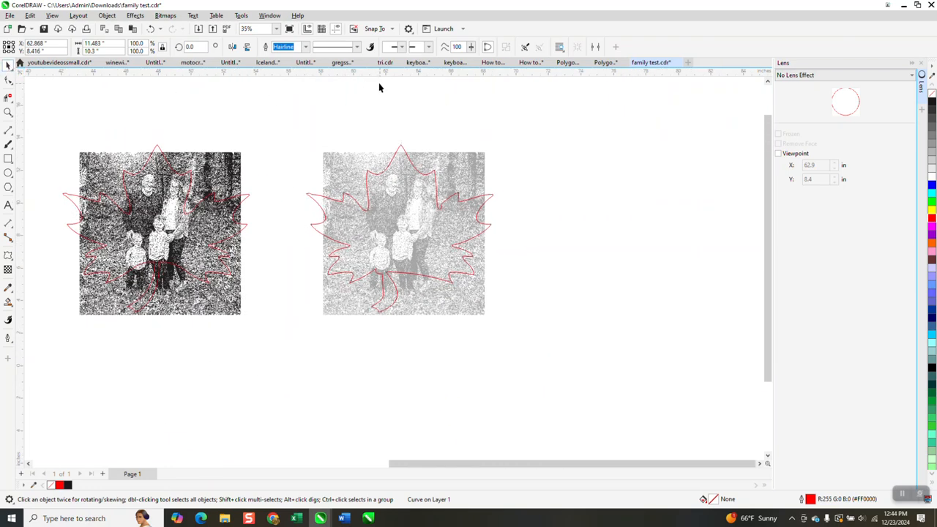
click(247, 195)
key(Right)
key(Right)
key(Right)
key(Right)
key(Right)
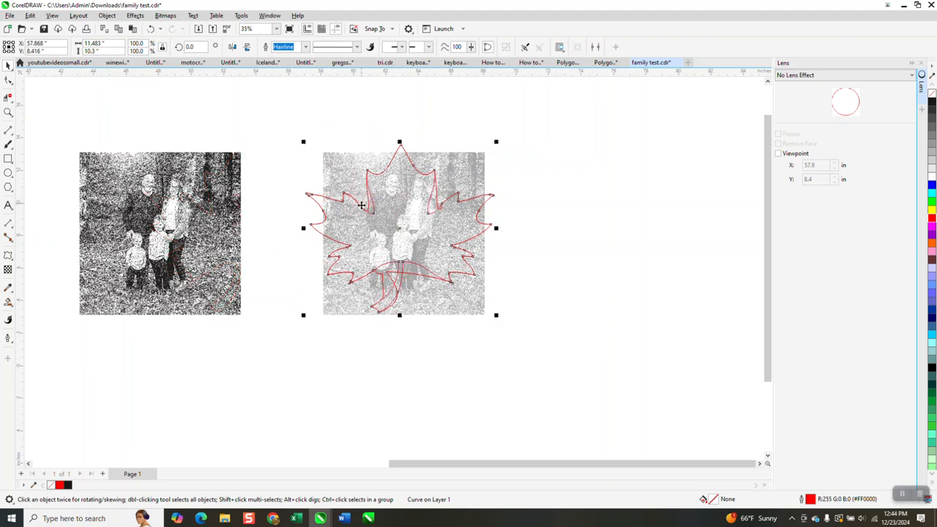
key(Right)
Move the reshaped leaf outline from the faded photo 15 in left onto the dark photo.
click(403, 150)
click(401, 148)
key(Left)
key(Left)
key(Left)
Intersect the reshaped leaf with the dark photo and move the resulting leaf-shaped picture below the photo.
drag(44, 121, 284, 373)
click(313, 49)
scroll(338, 95, down, 1)
key(Down)
key(Down)
key(Down)
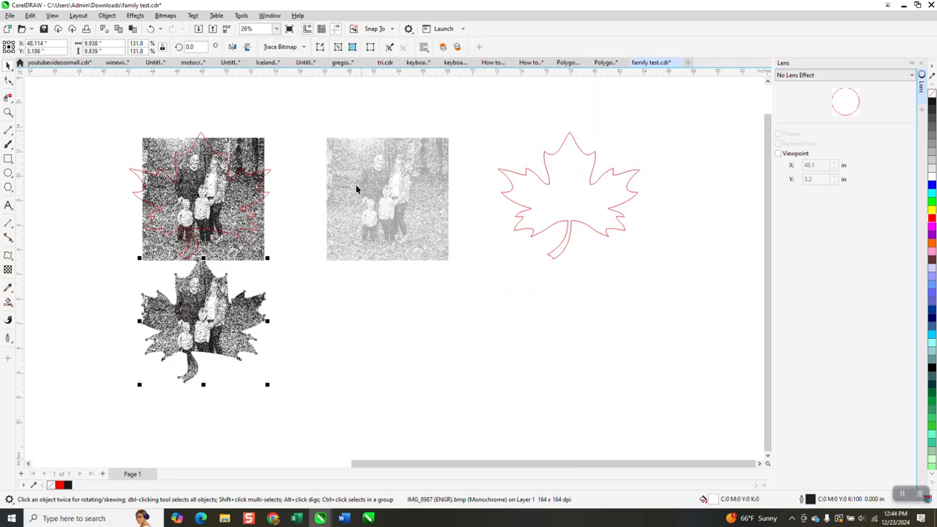
Check the cropped leaf picture and move the reshaped leaf outline from the dark photo back onto the faded photo.
click(8, 111)
drag(119, 312, 338, 445)
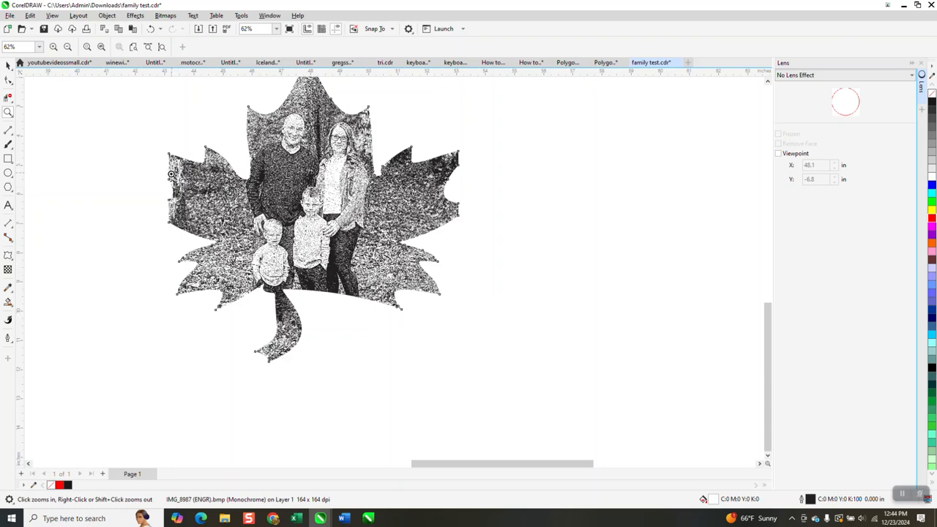
scroll(145, 179, down, 5)
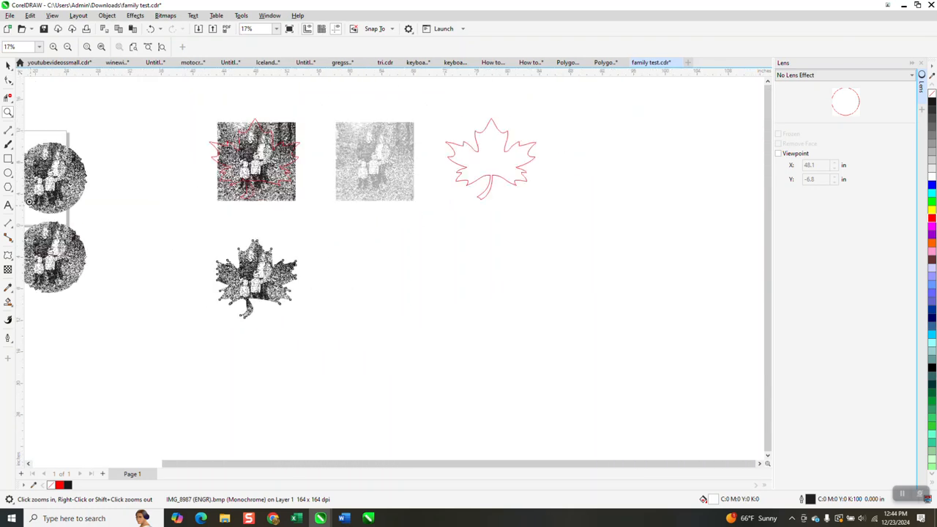
click(7, 65)
click(299, 149)
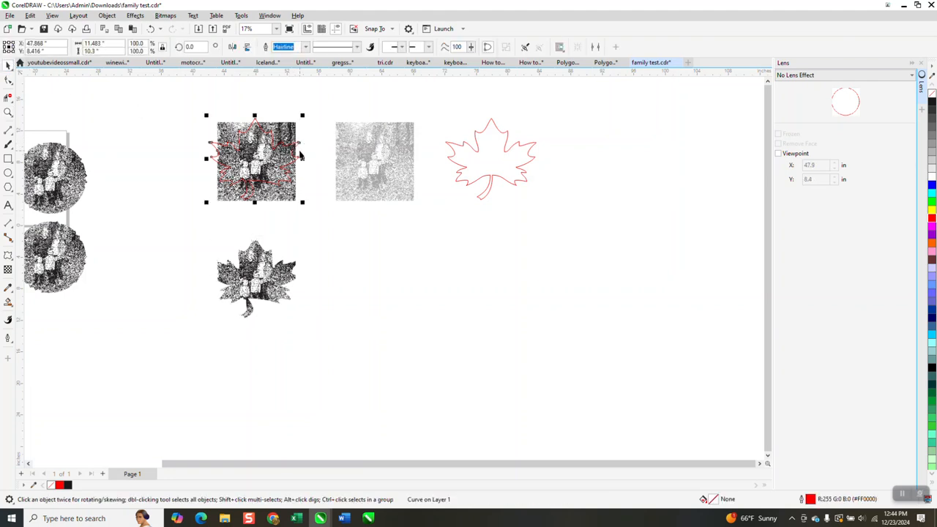
drag(299, 153, 417, 154)
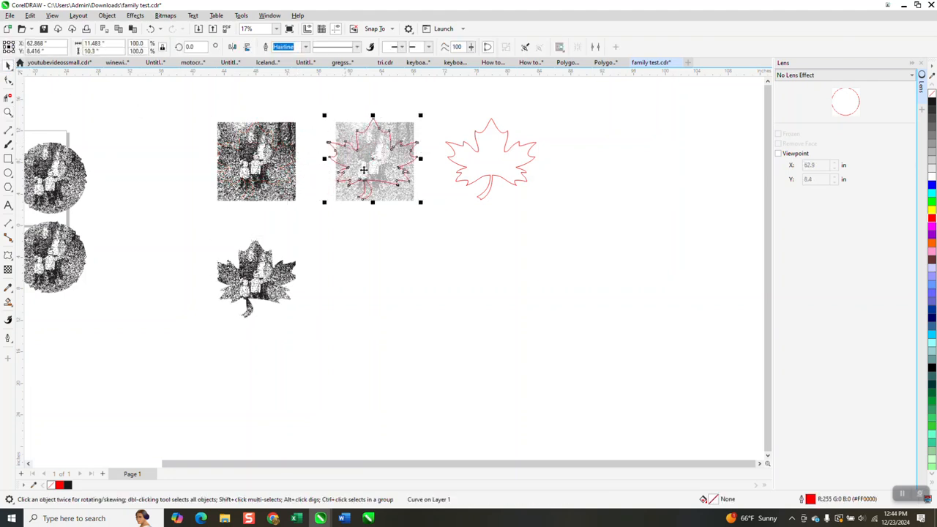
Scale the leaf outline on the faded photo about its centre to about 77.7%, roughly 8.92 by 8.00 in.
click(7, 112)
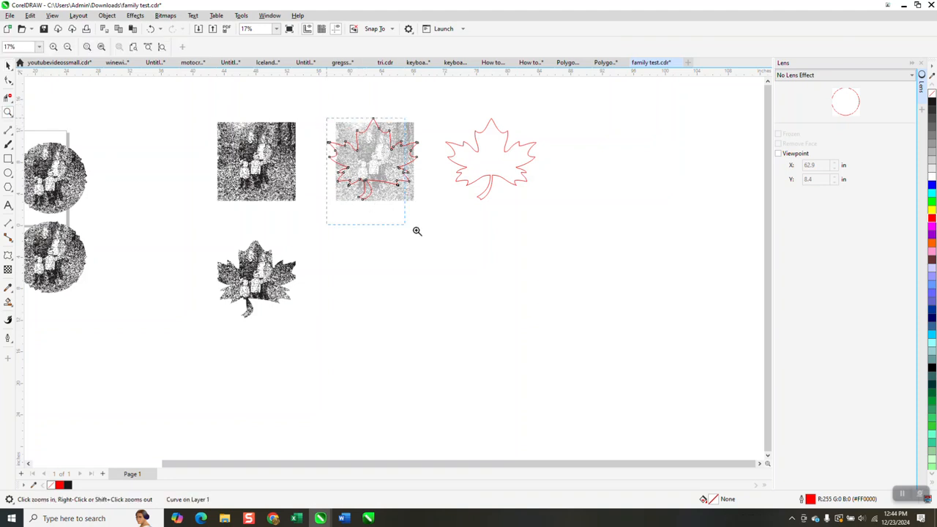
drag(416, 230, 420, 243)
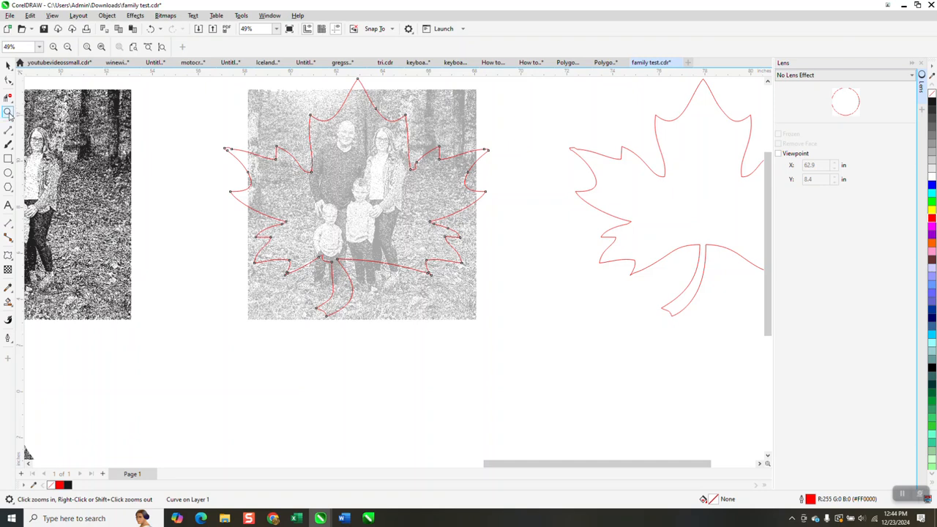
drag(174, 134, 381, 251)
right_click(381, 251)
right_click(355, 246)
click(8, 67)
click(509, 189)
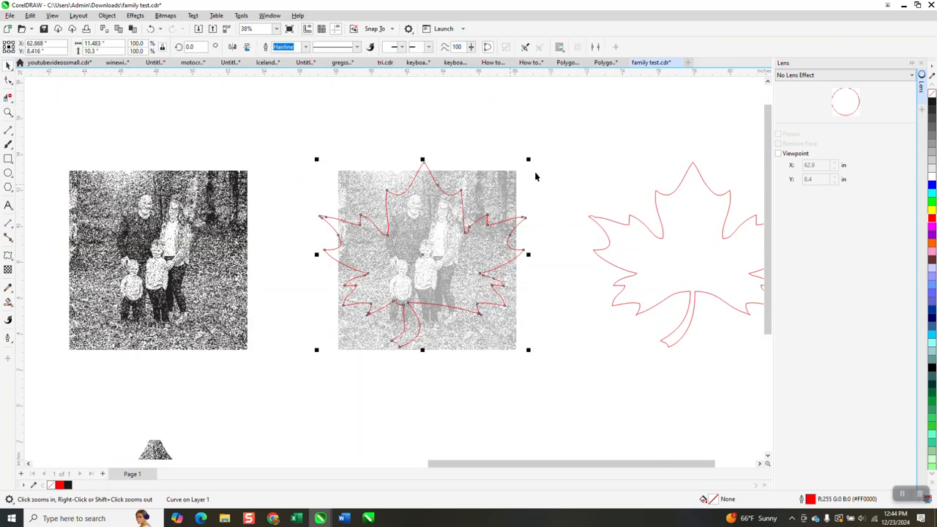
drag(530, 158, 510, 180)
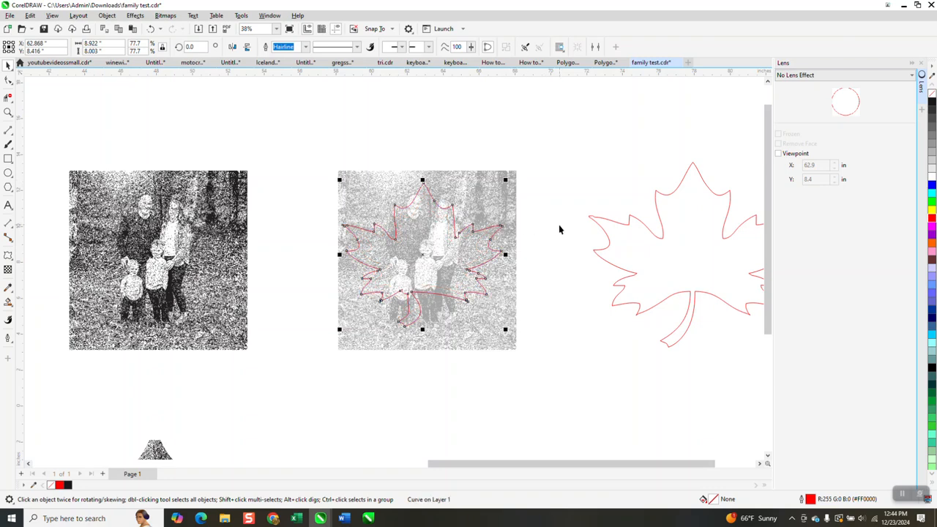
Move the smaller leaf's top tip, upper lobe nodes and right inner notch outward so the outline encloses the couple's heads and shoulders.
click(8, 112)
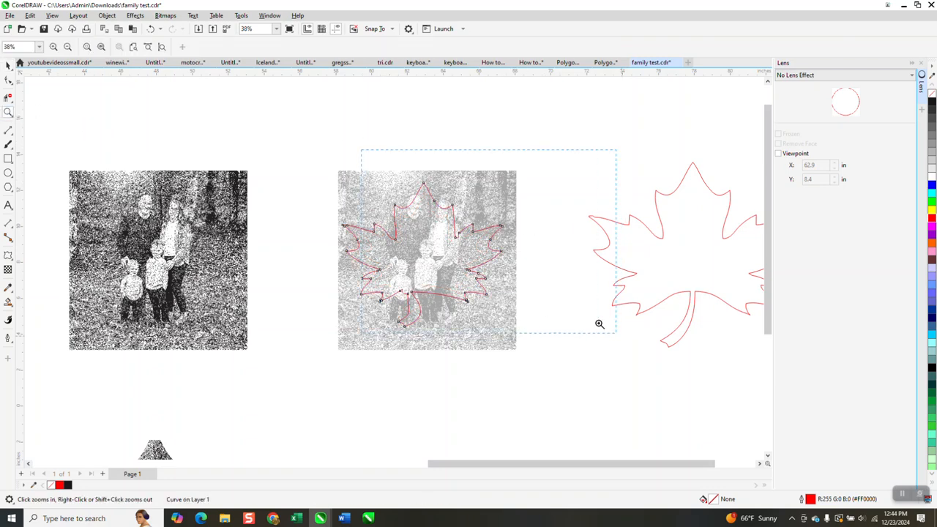
drag(622, 336, 622, 337)
click(8, 80)
drag(200, 195, 176, 167)
drag(258, 149, 259, 127)
drag(321, 194, 344, 153)
drag(281, 189, 298, 176)
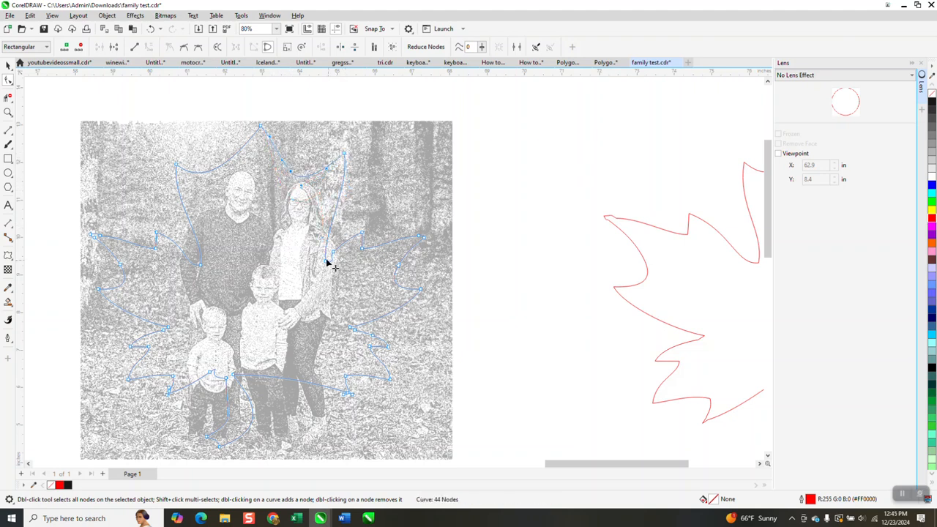
mouse_move(334, 253)
mouse_down()
mouse_move(353, 241)
mouse_move(330, 259)
mouse_move(341, 254)
mouse_up()
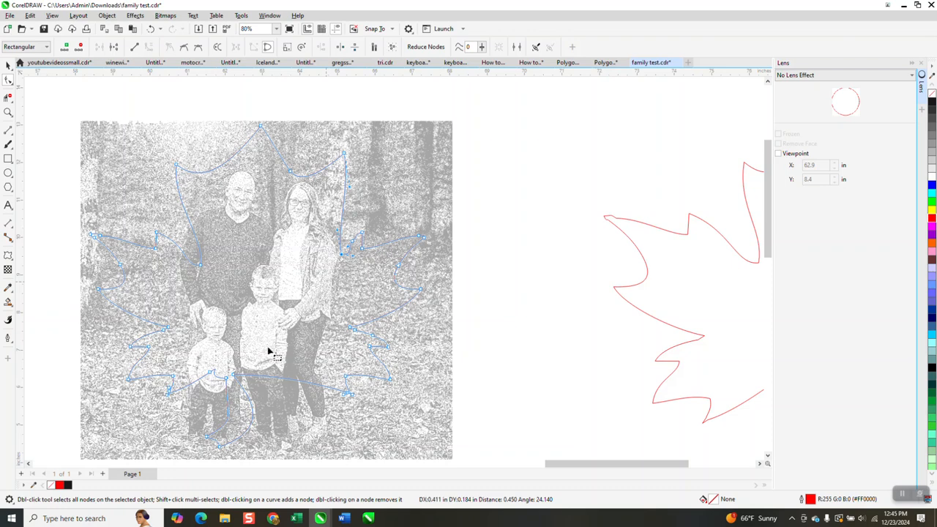
scroll(229, 255, down, 1)
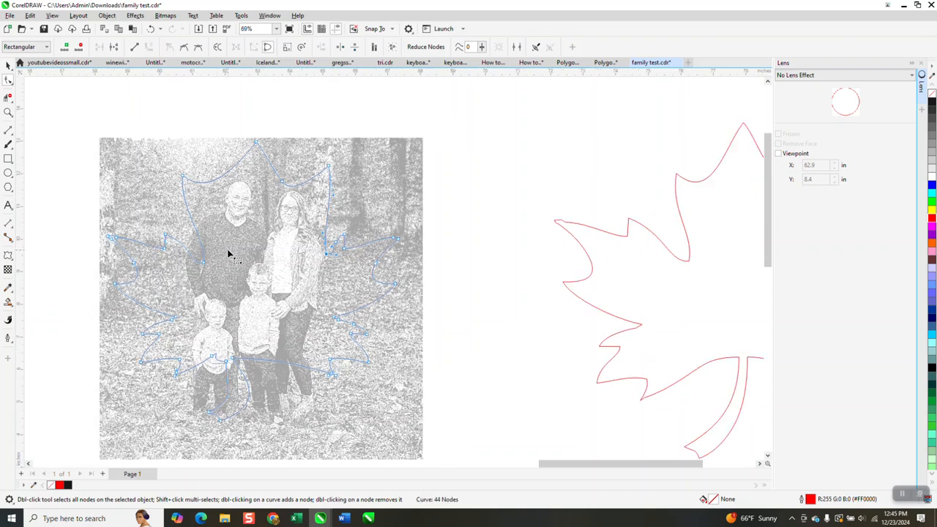
Move the resized leaf outline 15 in left from the faded photo onto the dark photo.
click(8, 65)
scroll(421, 245, down, 4)
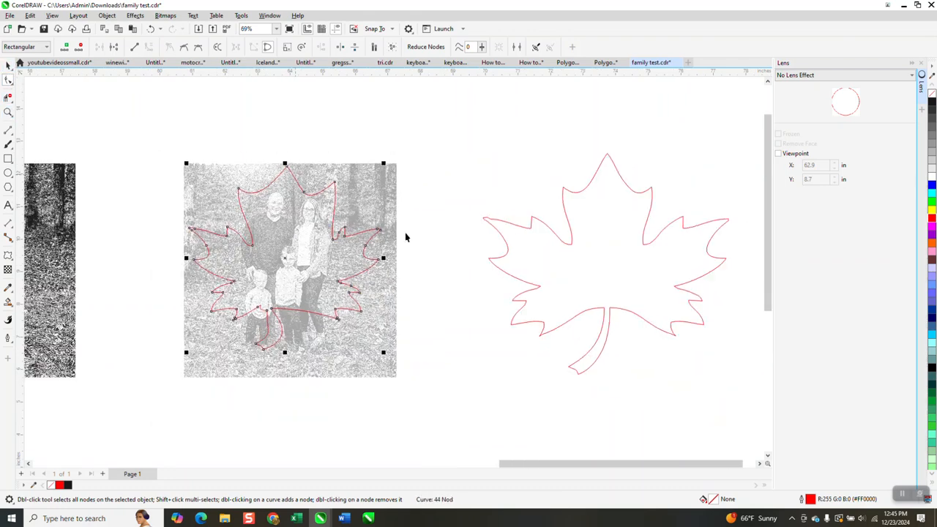
key(Left)
key(Left)
key(Left)
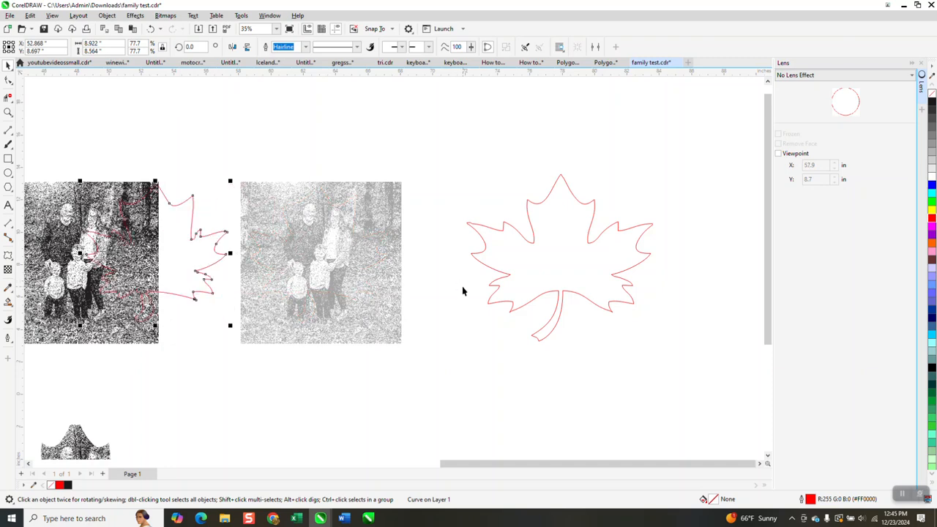
Intersect the leaf outline with the dark photo and move the resulting leaf-shaped picture 10 in up, clear of the photo.
scroll(464, 290, down, 3)
drag(138, 196, 139, 232)
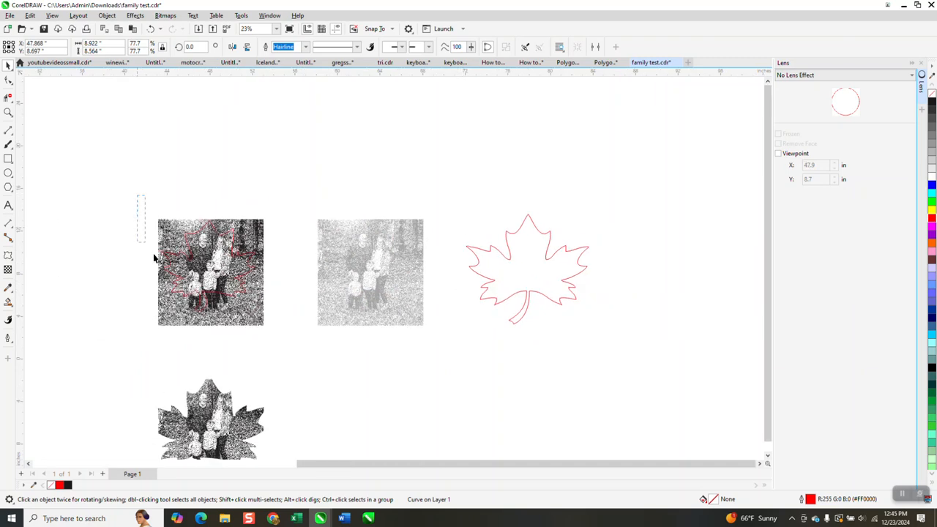
drag(295, 349, 296, 347)
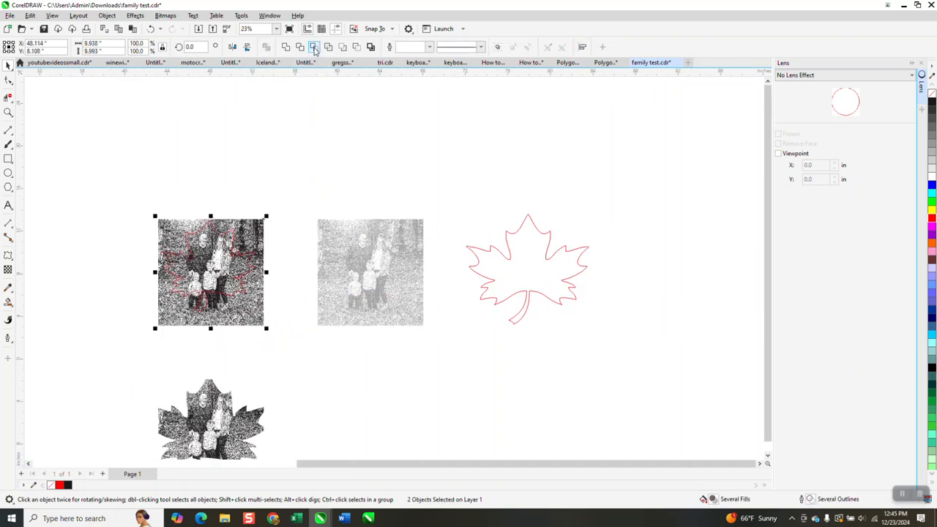
key(Up)
key(Up)
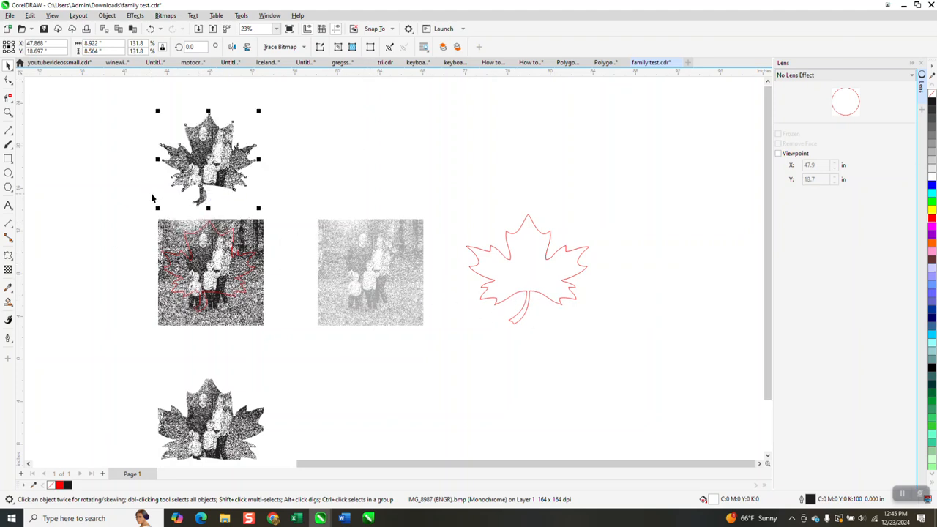
Move the nodes where the stem meets the new leaf picture down and outward to uncover the smaller boy's shirt hem, and dismiss the OneDrive offer.
click(8, 112)
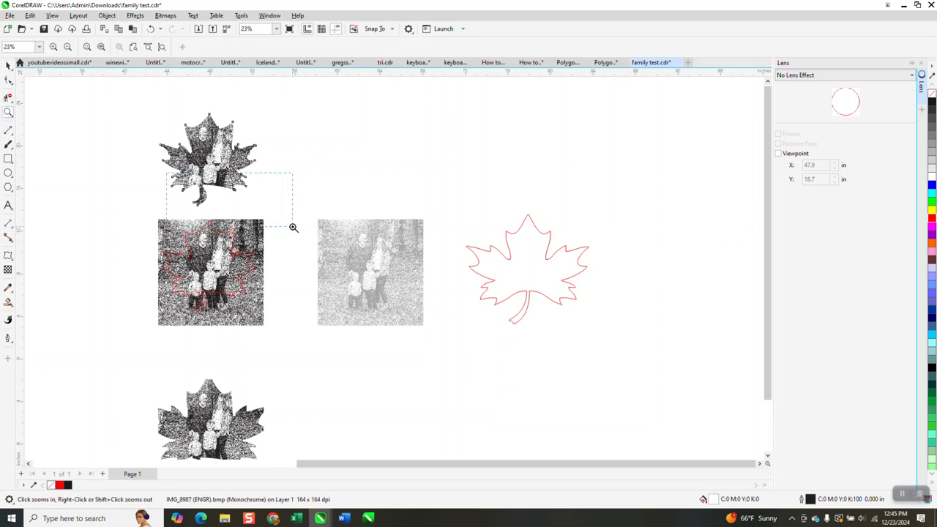
drag(293, 227, 295, 228)
scroll(299, 294, down, 5)
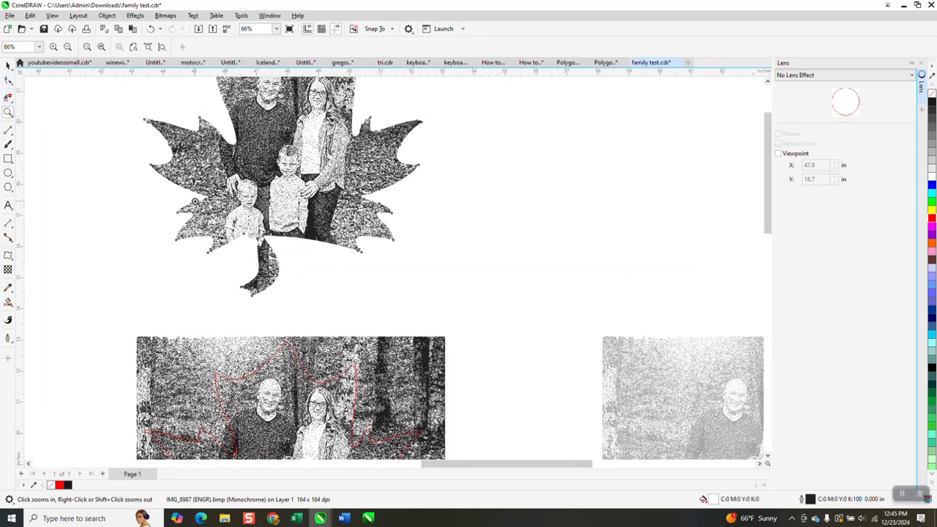
drag(371, 307, 371, 306)
click(10, 80)
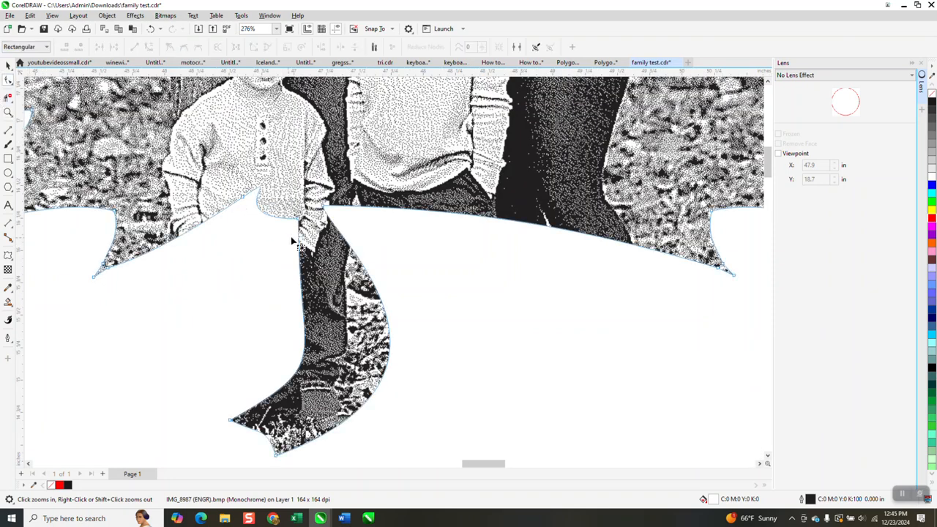
click(302, 228)
drag(303, 228, 279, 252)
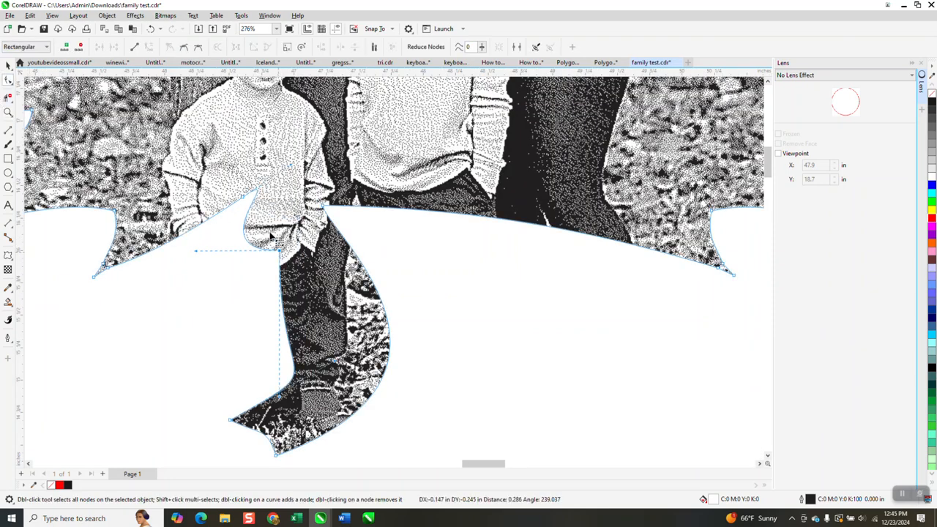
drag(257, 193, 213, 225)
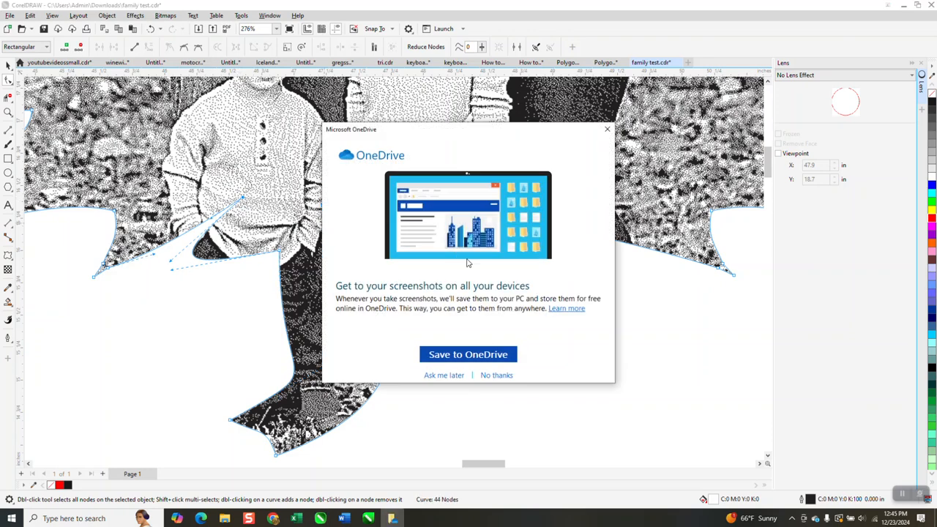
click(604, 130)
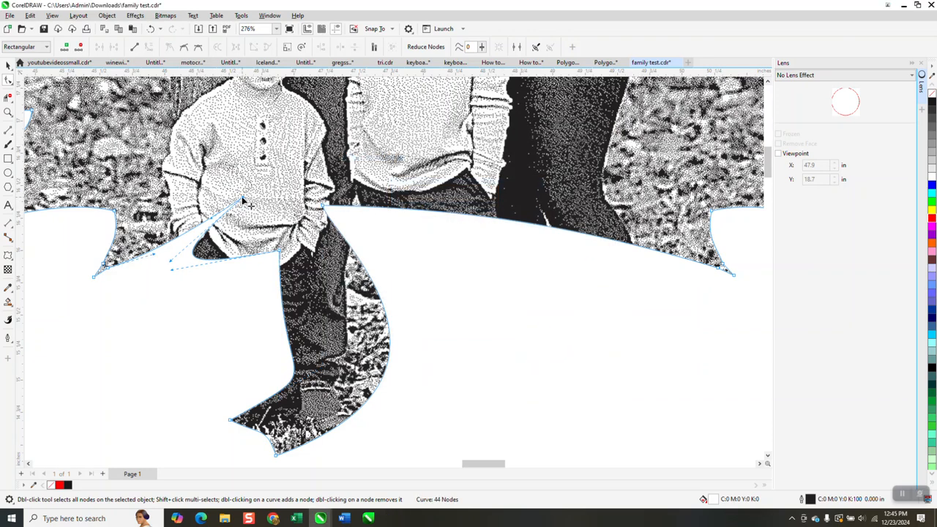
Remove the node cutting into the smaller boy's shirt and reshape the edge below his waist and the stem's inner curve into a slimmer stem.
drag(244, 199, 337, 299)
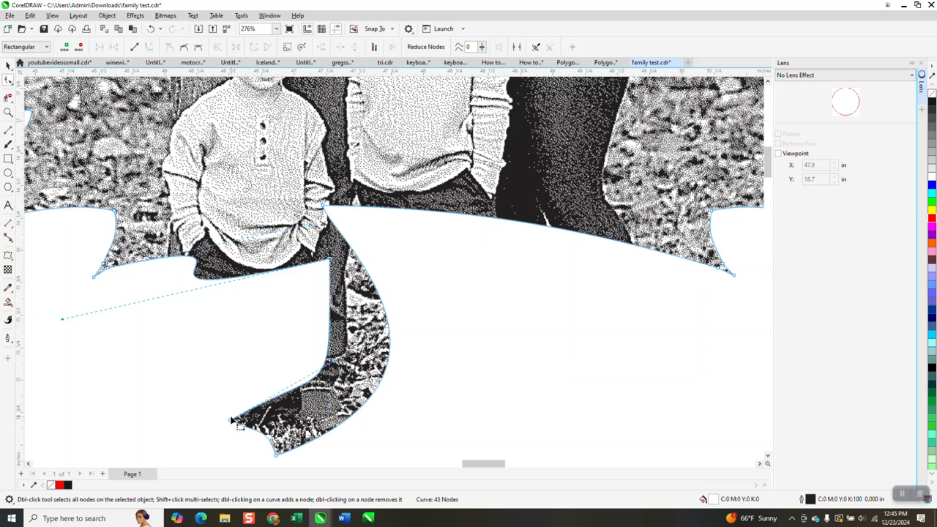
drag(334, 361, 364, 403)
click(337, 278)
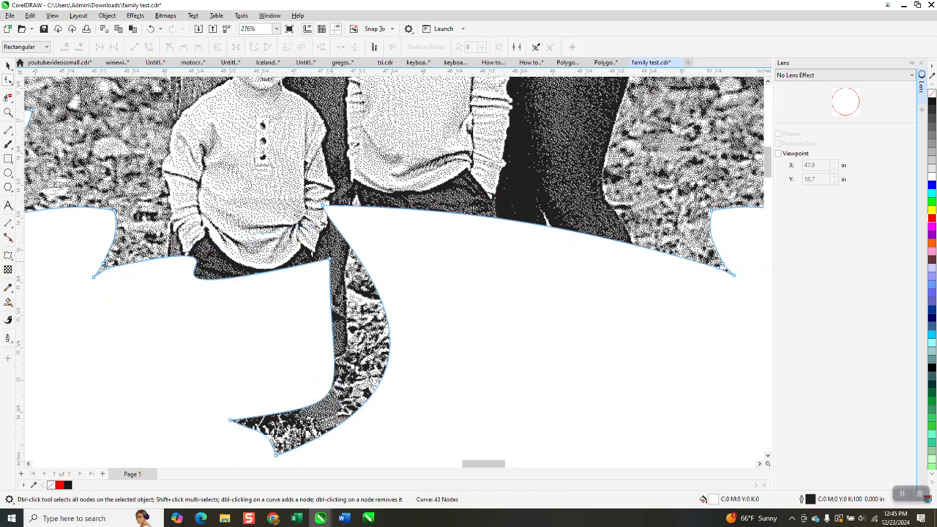
drag(209, 282, 234, 327)
scroll(235, 327, down, 1)
scroll(235, 327, down, 4)
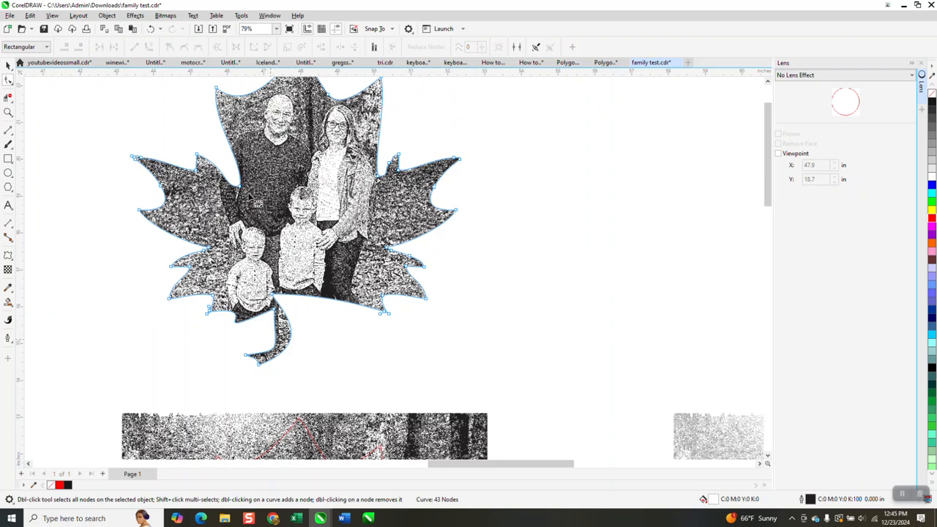
Move the inner notch node beside the man's upper arm outward to include his sleeve, and check the whole leaf picture up close.
drag(249, 197, 229, 177)
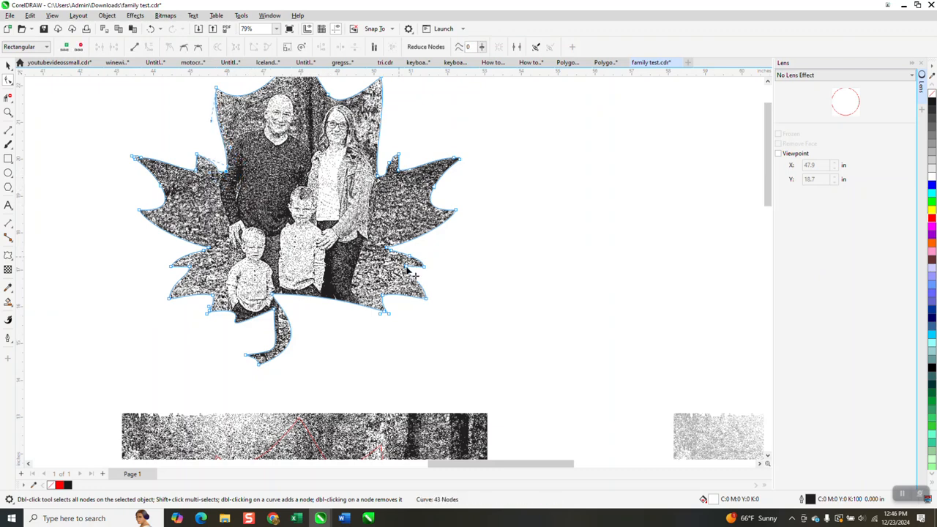
scroll(419, 304, down, 1)
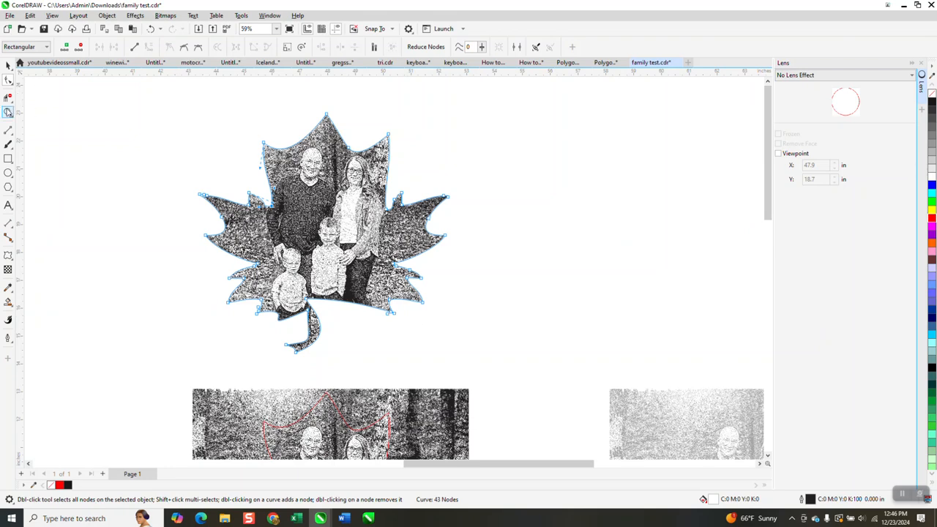
click(7, 112)
drag(461, 342, 506, 360)
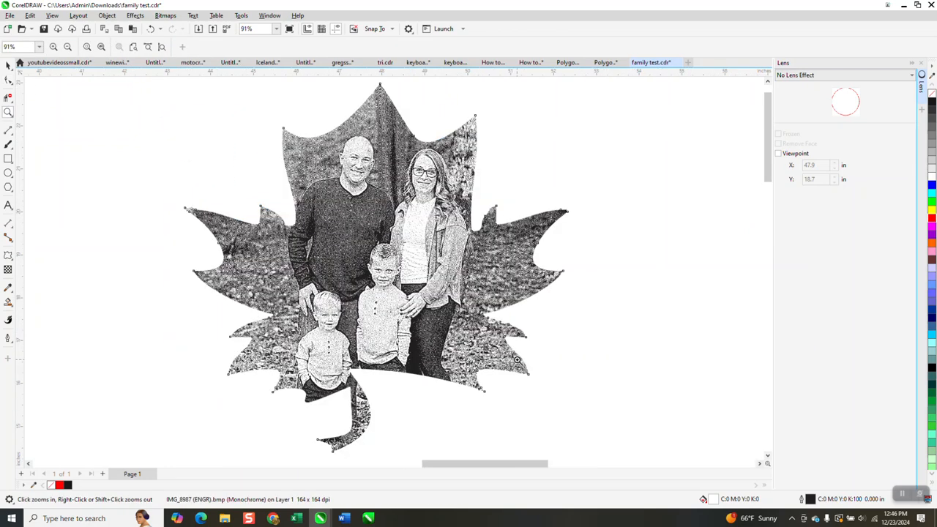